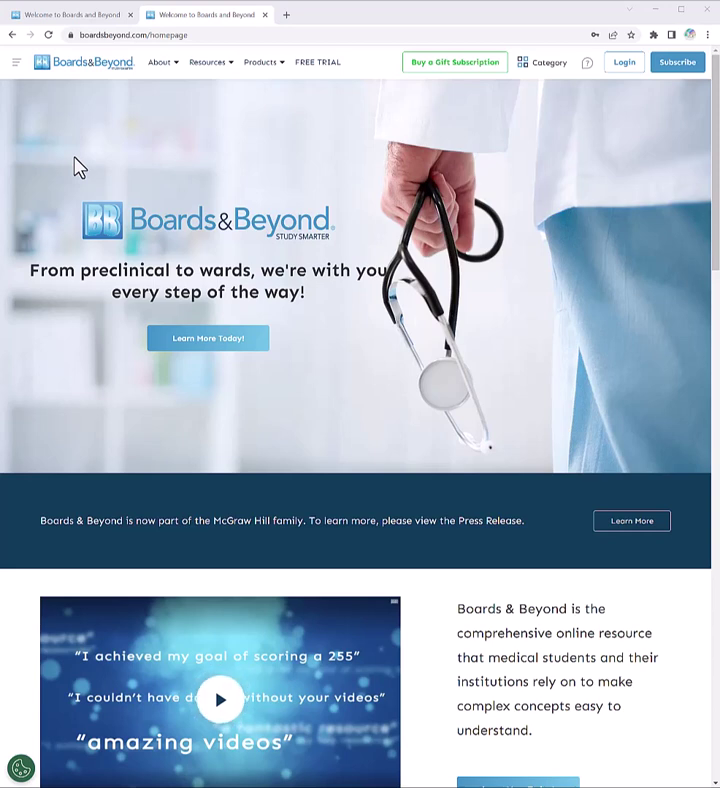
From the member dashboard, open System Tutorials via the ? help menu
left_click(78, 18)
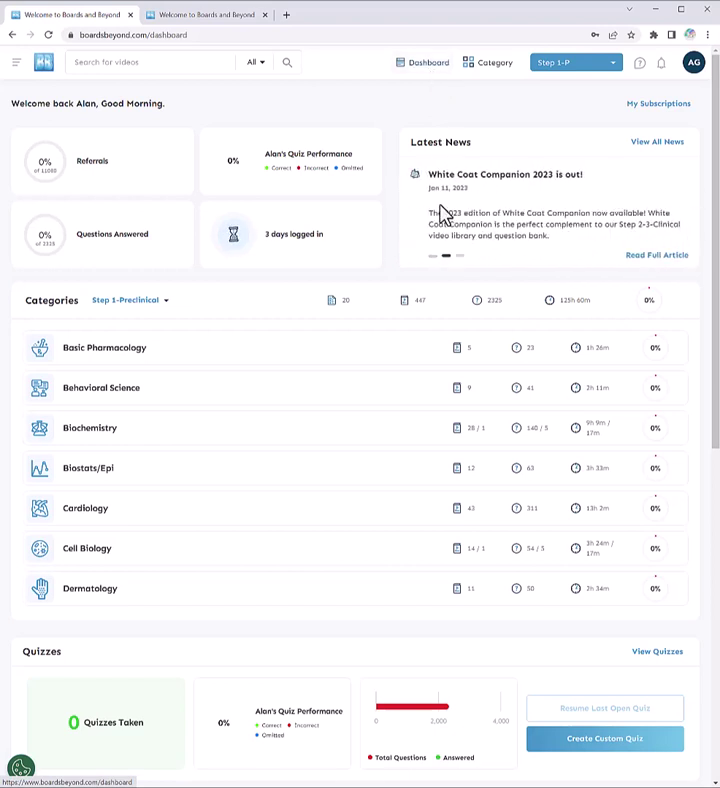
scroll(397, 362, "down", 1)
scroll(397, 360, "down", 2)
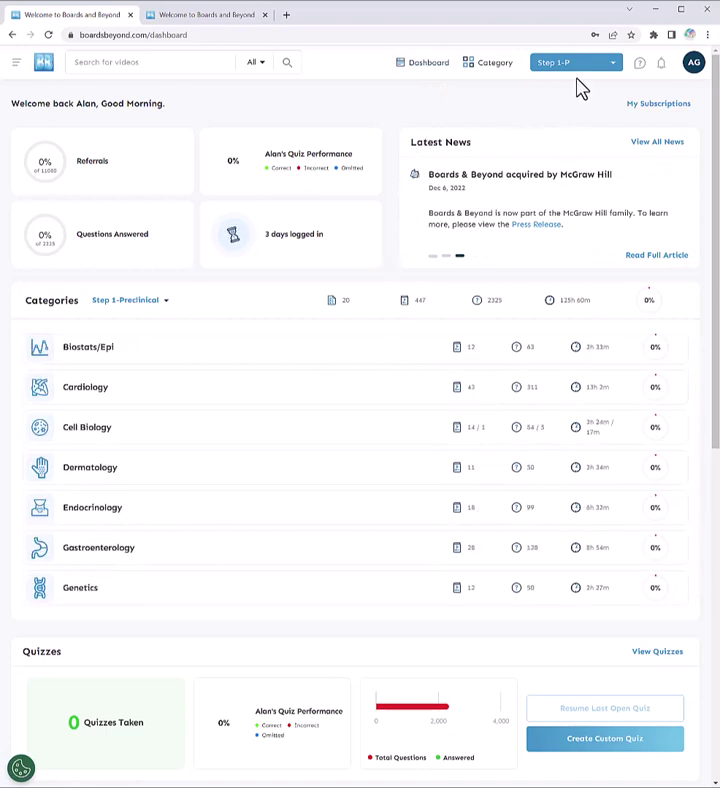
left_click(640, 64)
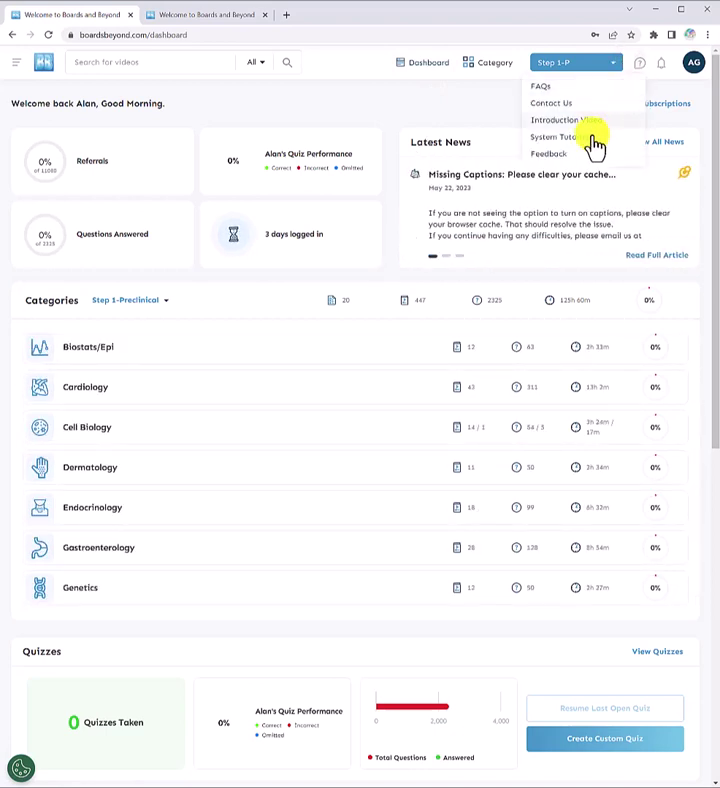
left_click(591, 137)
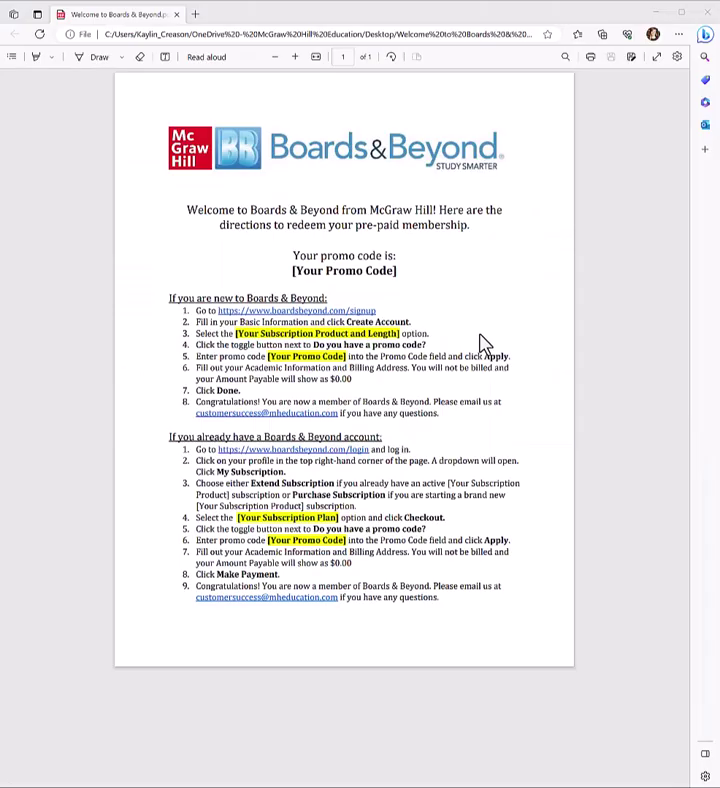
Review the welcome PDF's promo-code redemption steps for new and existing users
left_click_drag(405, 273, 401, 257)
left_click(445, 303)
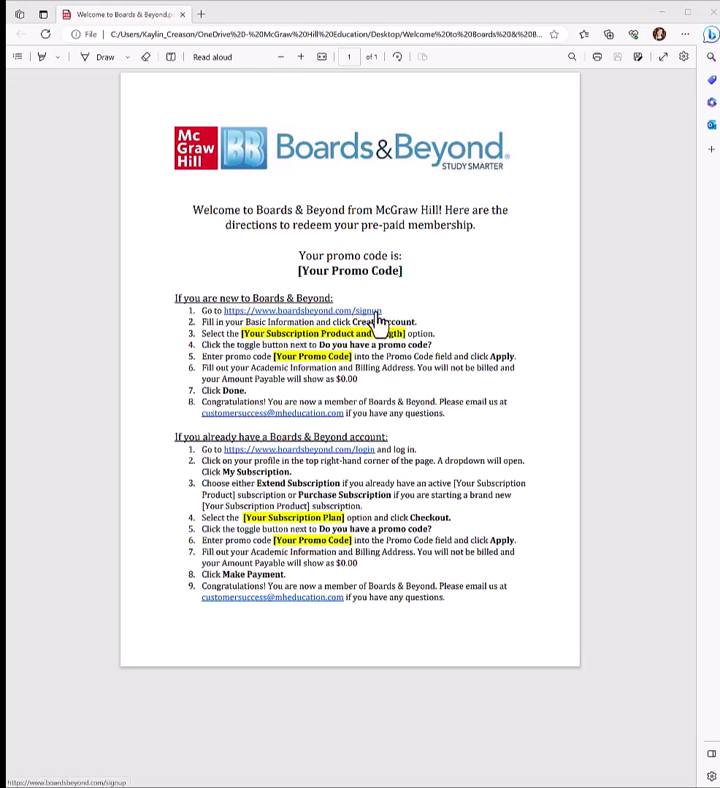
Complete the Basic Information signup form with a strong password and create the account
left_click(378, 318)
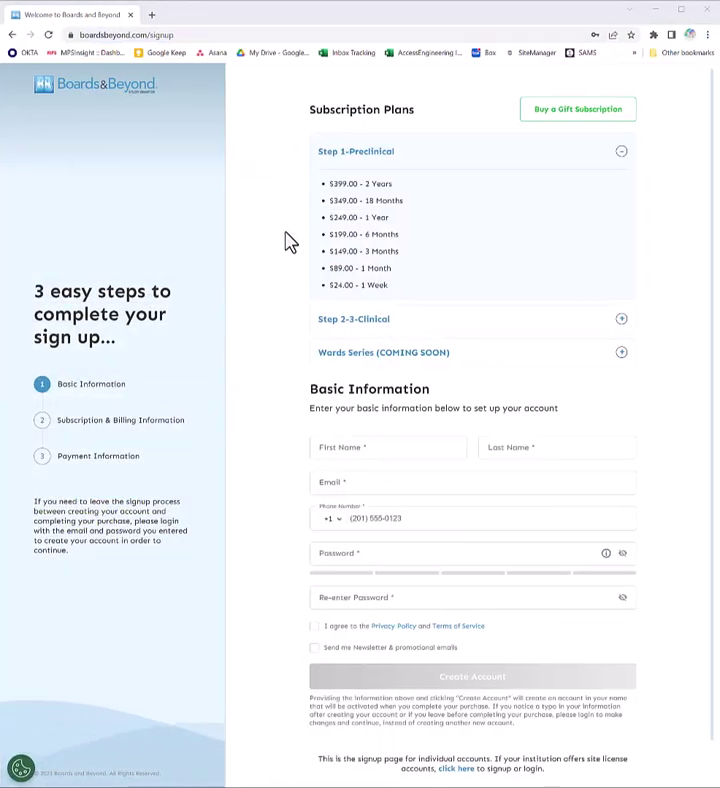
scroll(305, 211, "down", 1)
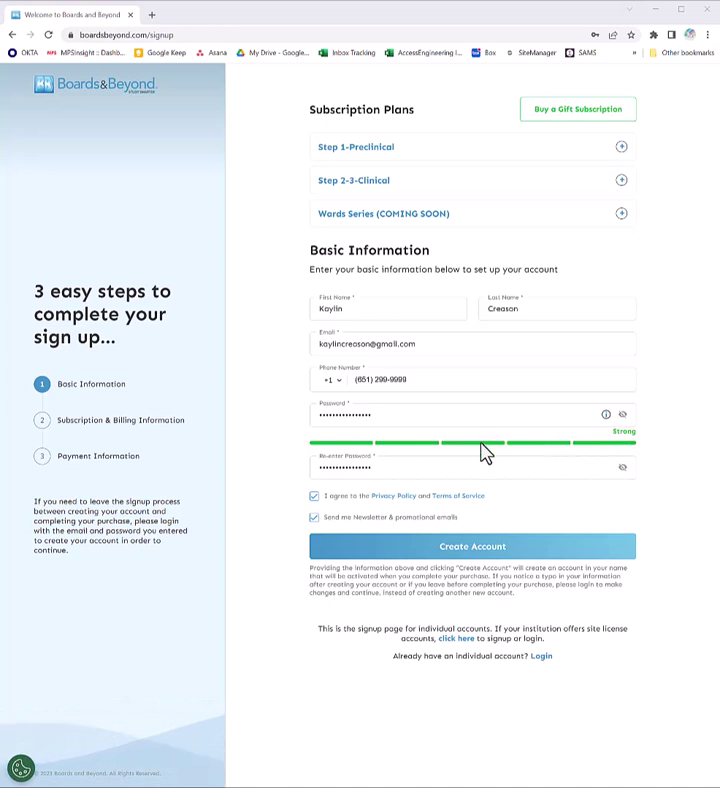
left_click(406, 418)
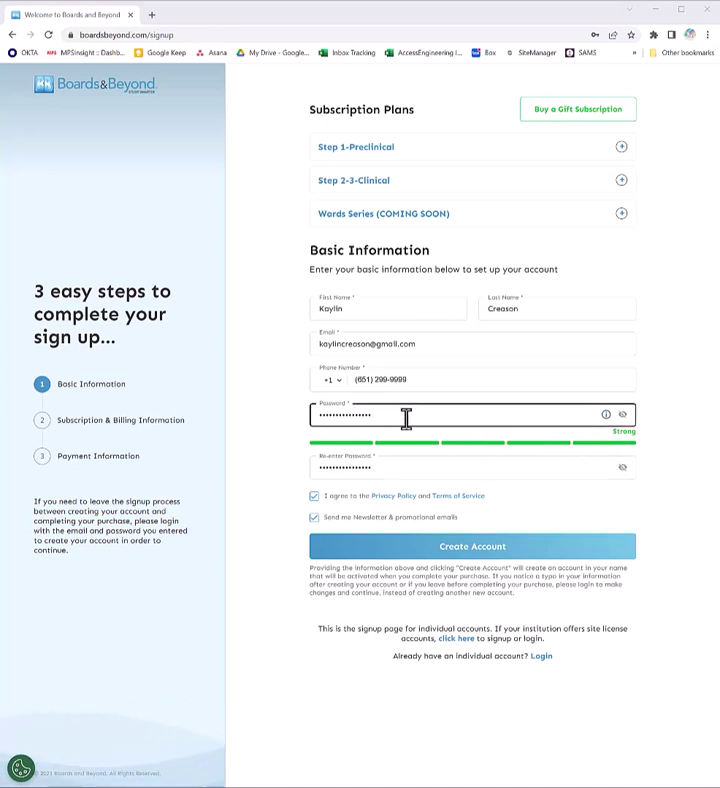
left_click(519, 566)
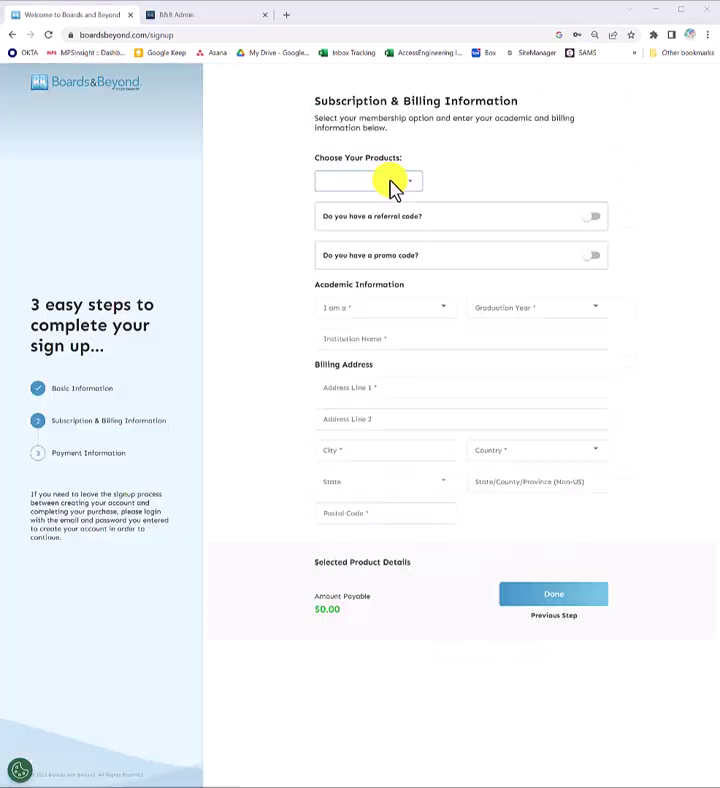
Choose the Step 1-Preclinical product with the $249.00 - 1 Year plan
left_click(392, 185)
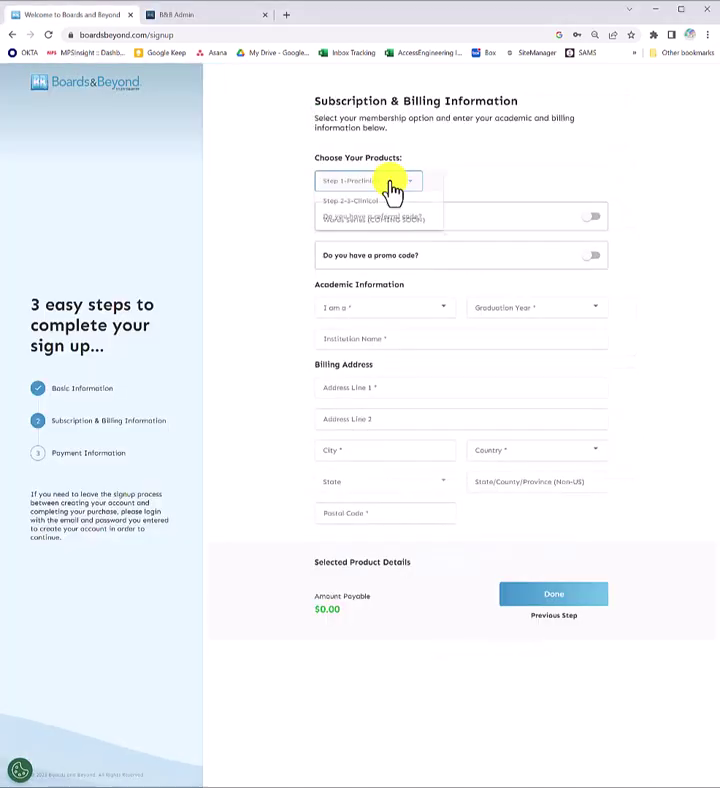
left_click(391, 186)
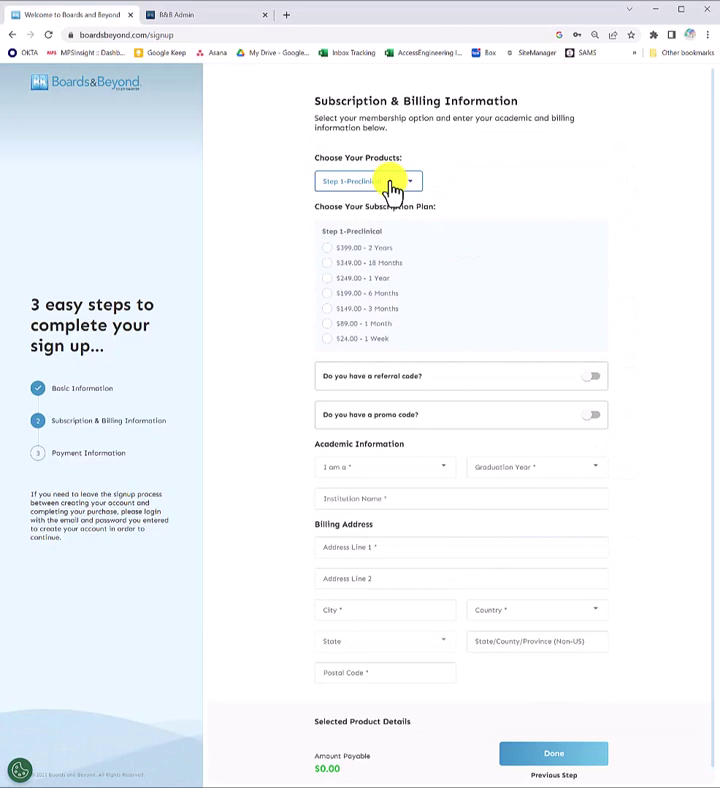
left_click(351, 281)
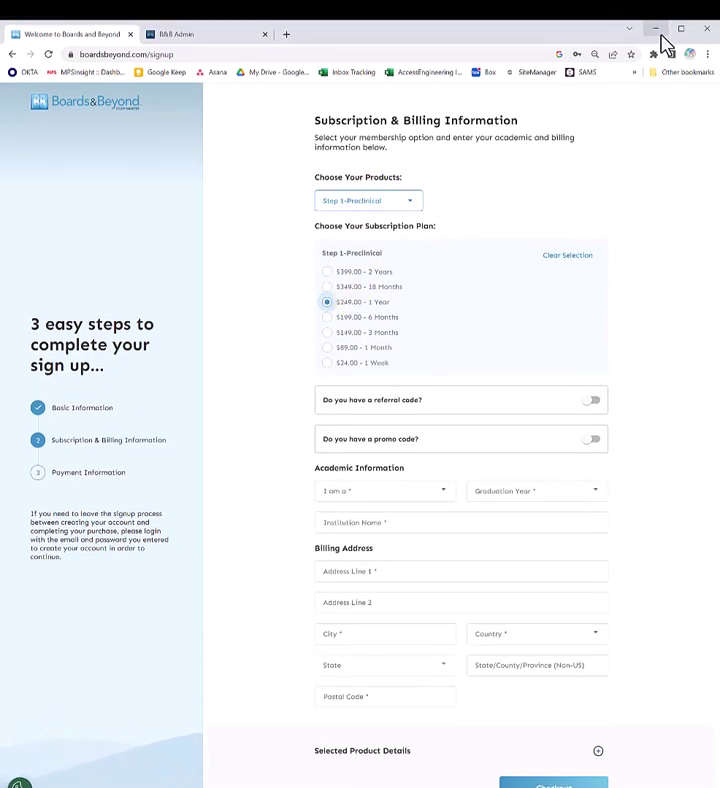
Enter and apply the promo code from the instructions to bring the total to $0
left_click(656, 30)
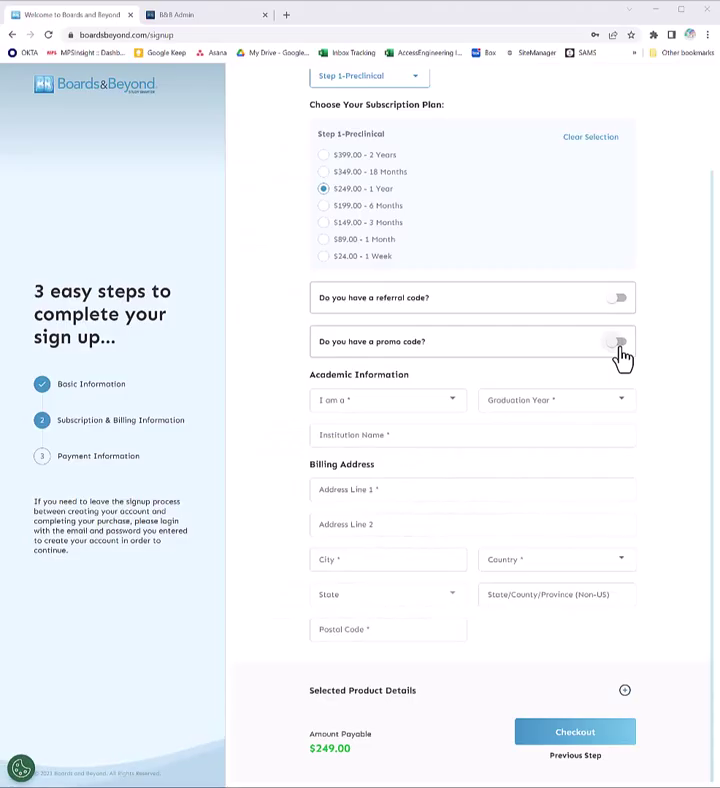
left_click(617, 343)
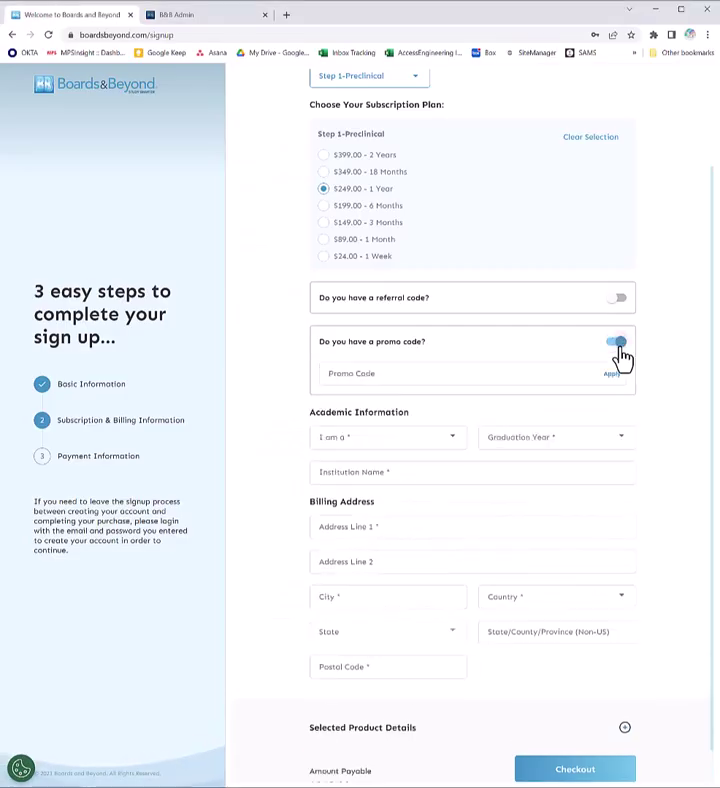
left_click(411, 373)
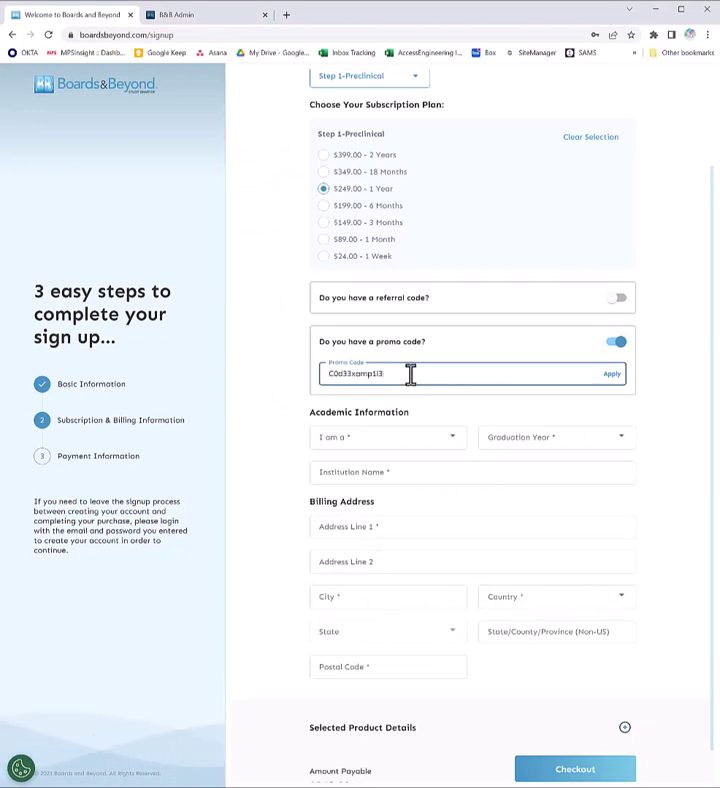
left_click(613, 378)
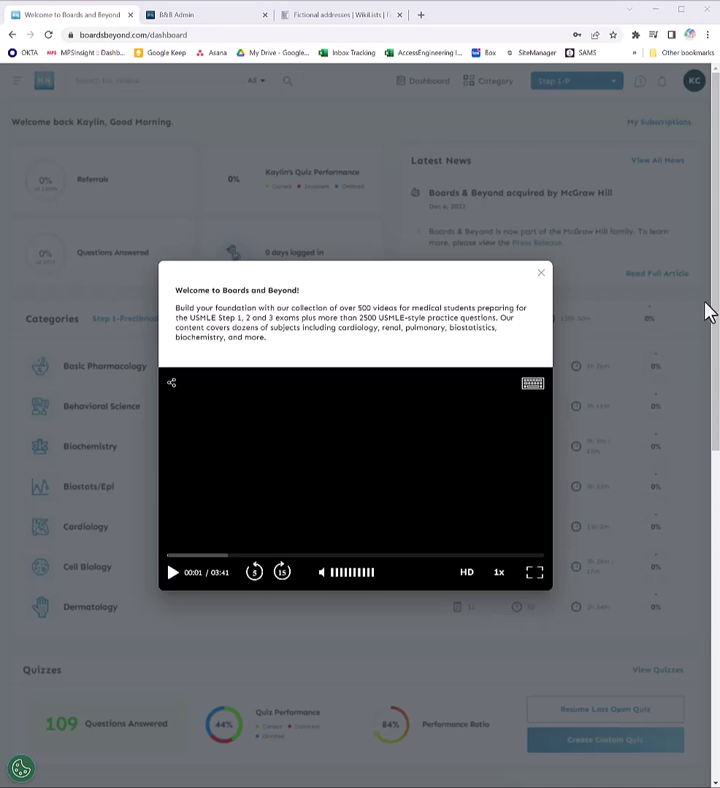
Close the welcome video popup on the dashboard
left_click(540, 273)
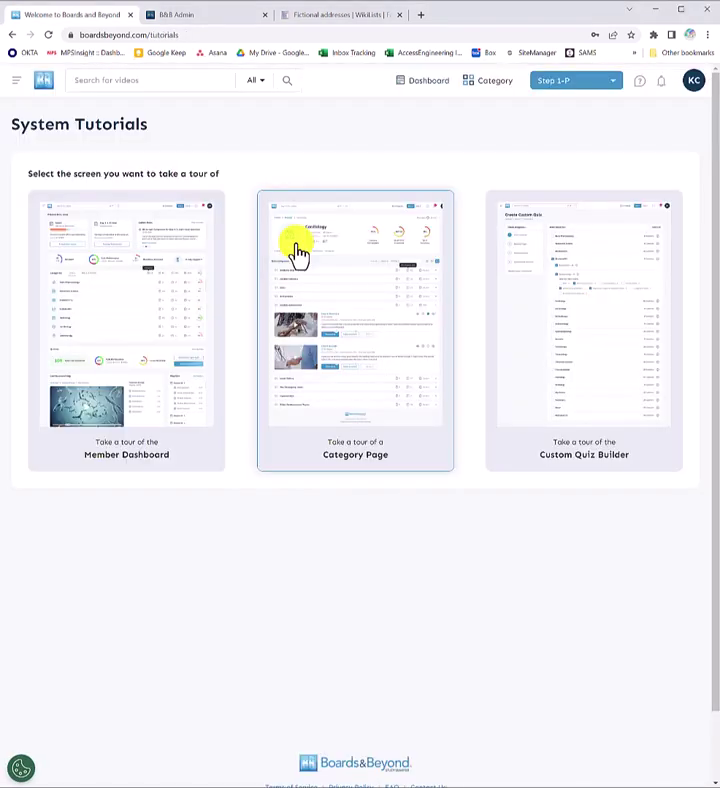
Go to My Subscription and choose Extend Subscription for Step 1-Preclinical
left_click(690, 88)
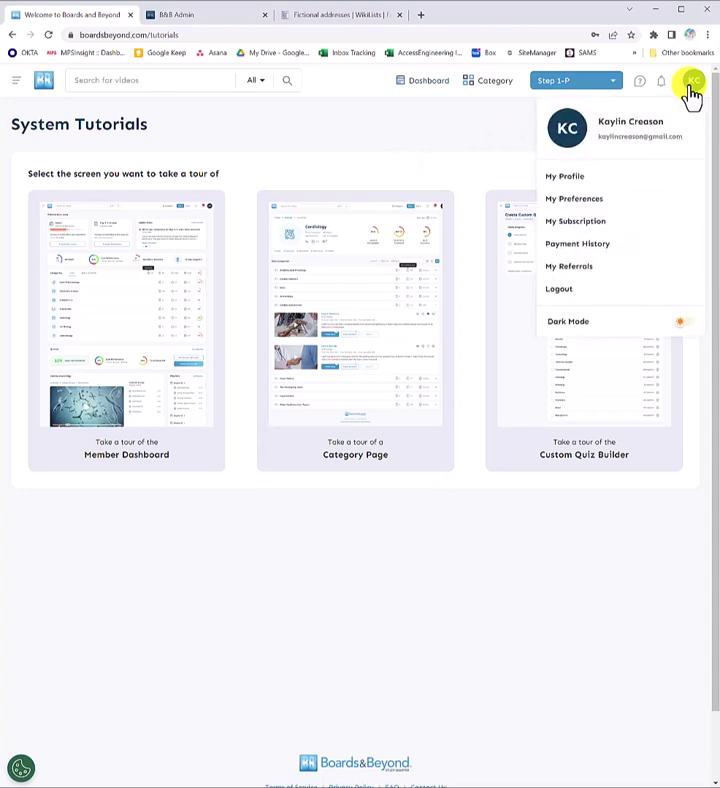
left_click(616, 224)
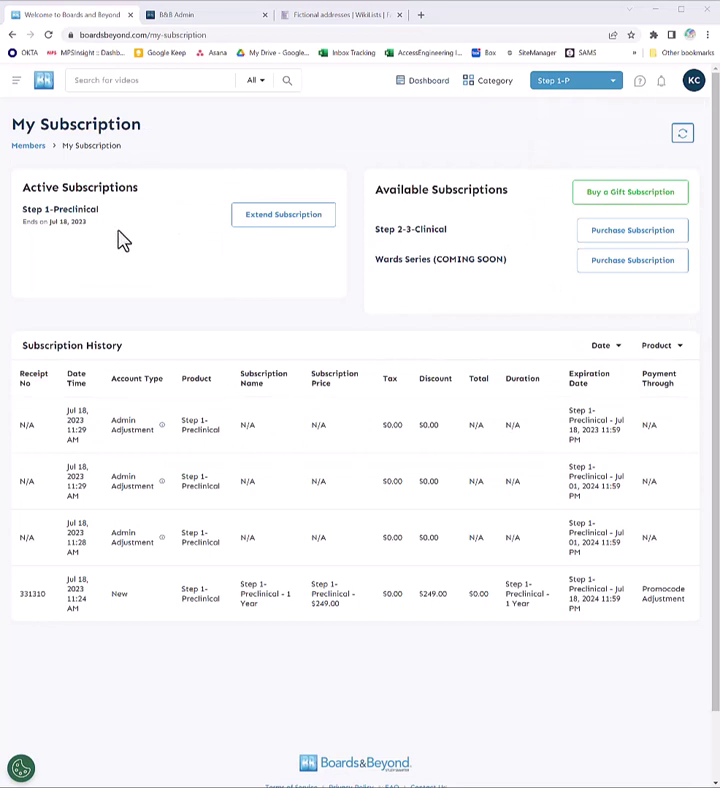
left_click(325, 217)
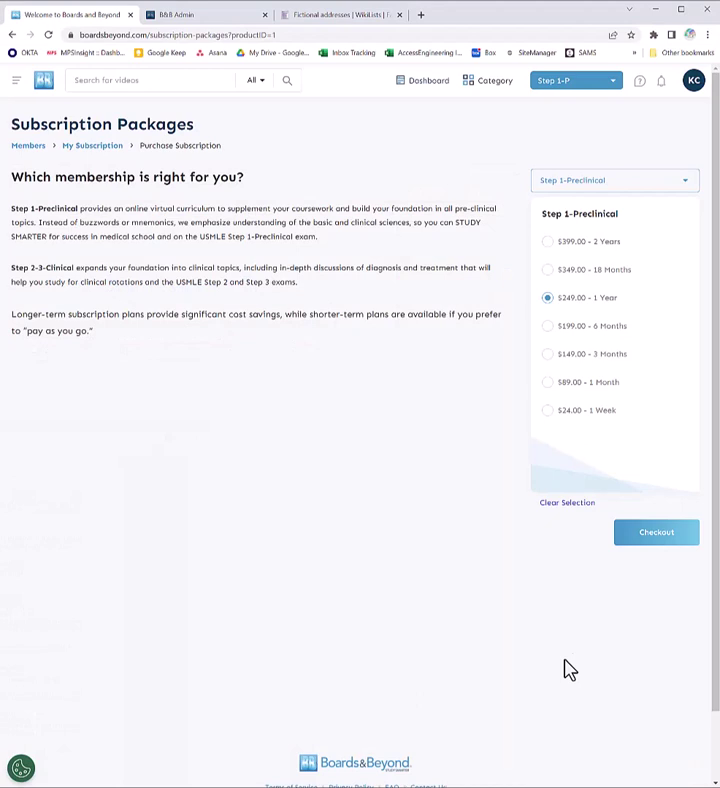
Check out the one-year extension, apply the promo code, and submit the $0.00 payment
left_click(677, 543)
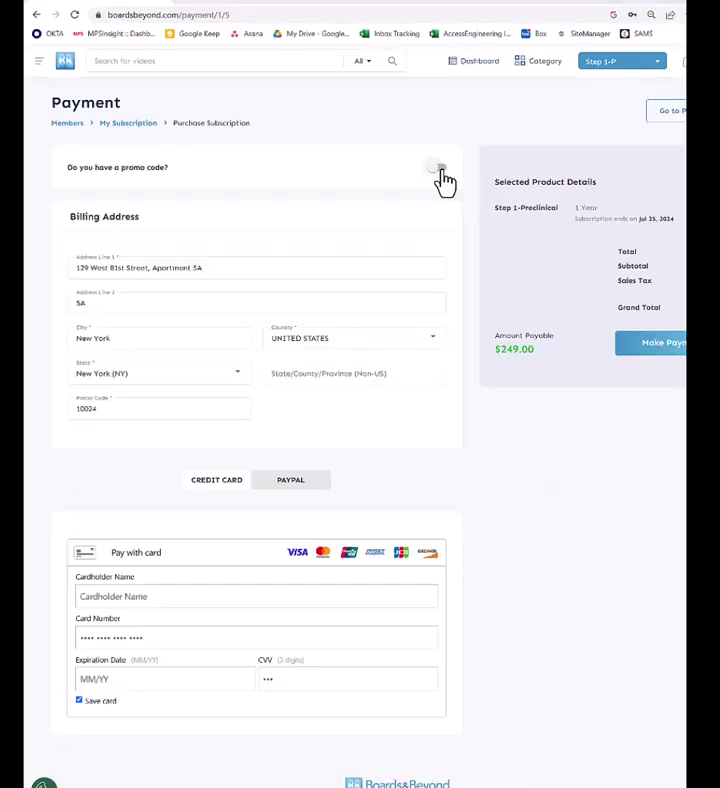
left_click(440, 169)
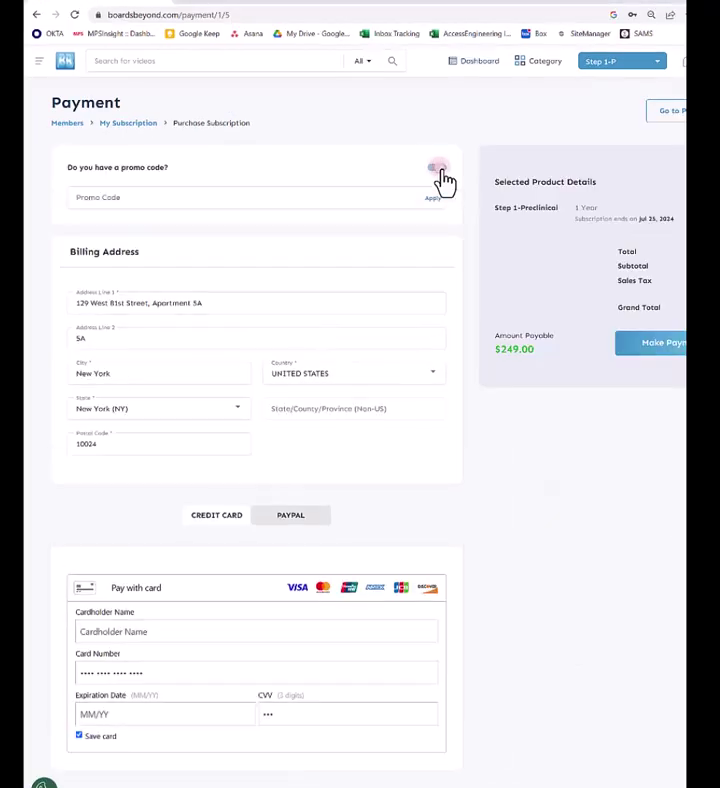
left_click(293, 196)
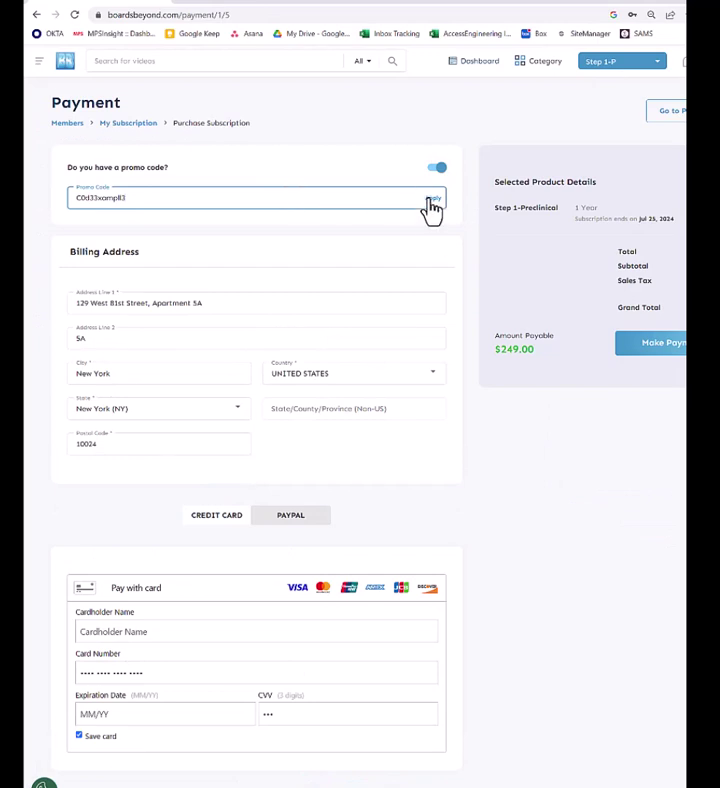
left_click(434, 200)
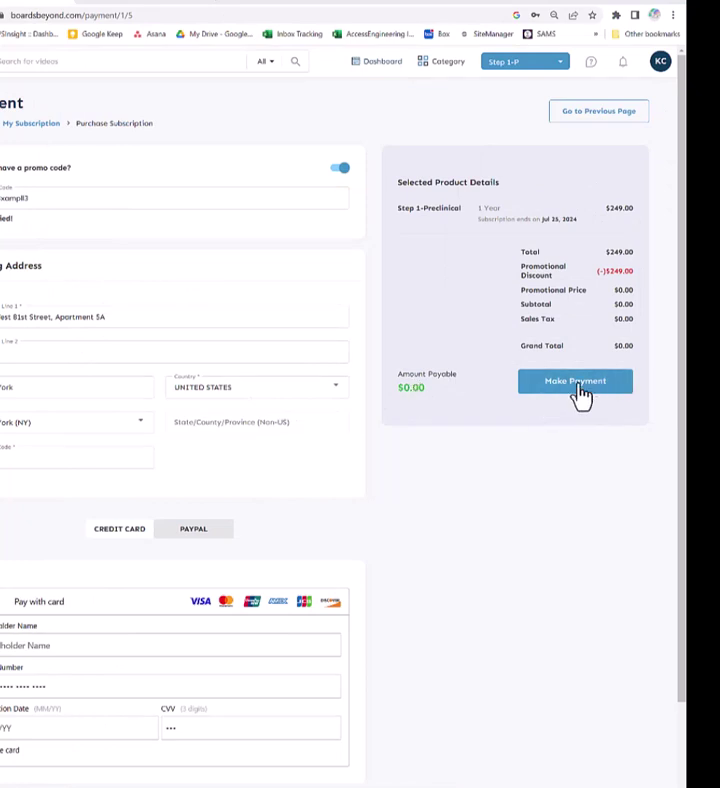
left_click(606, 402)
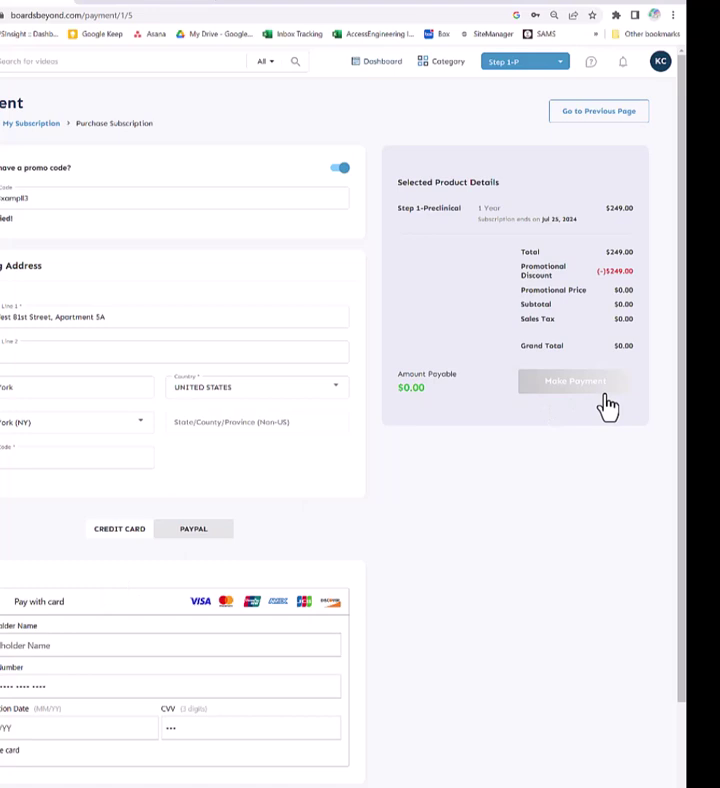